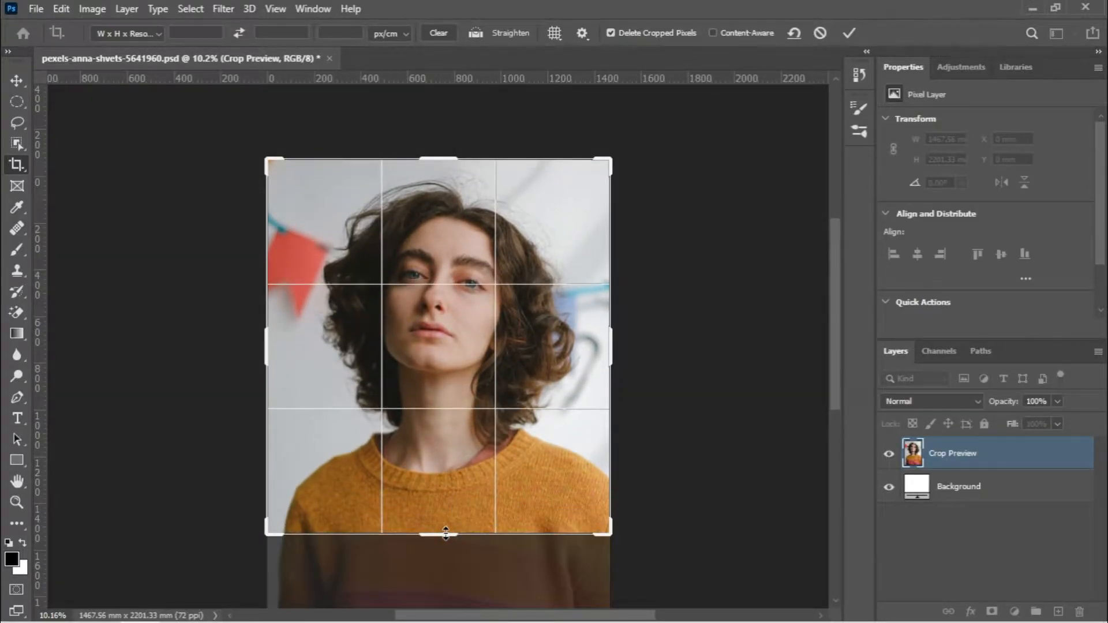
Apply the crop that keeps the portrait's full width and cuts it off at the upper chest
key(Return)
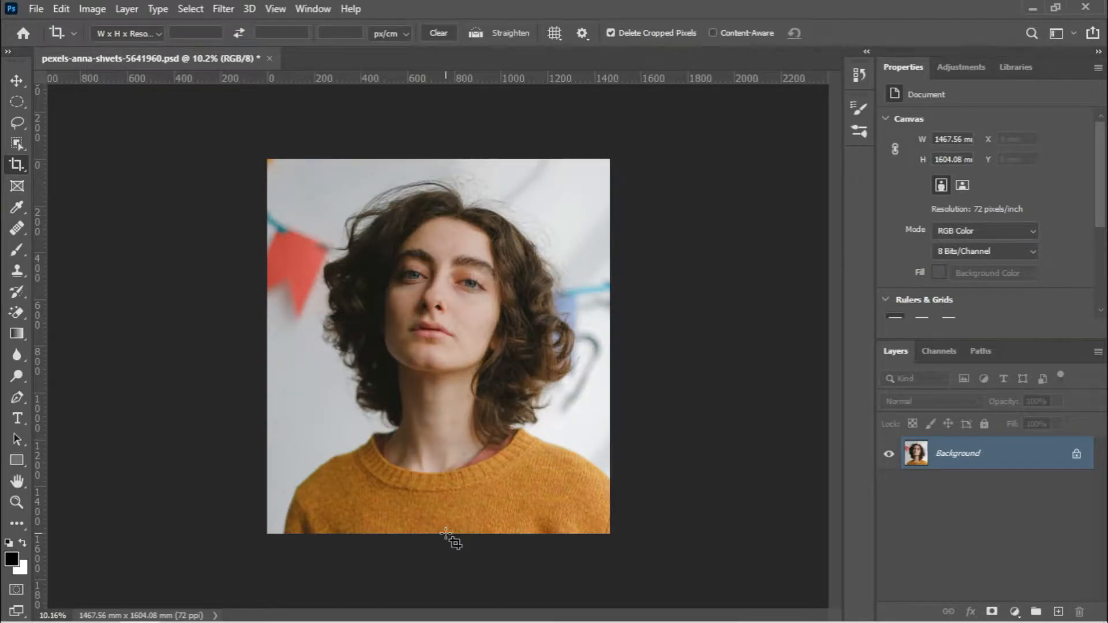
key(ctrl+plus)
key(ctrl+plus)
key(ctrl+plus)
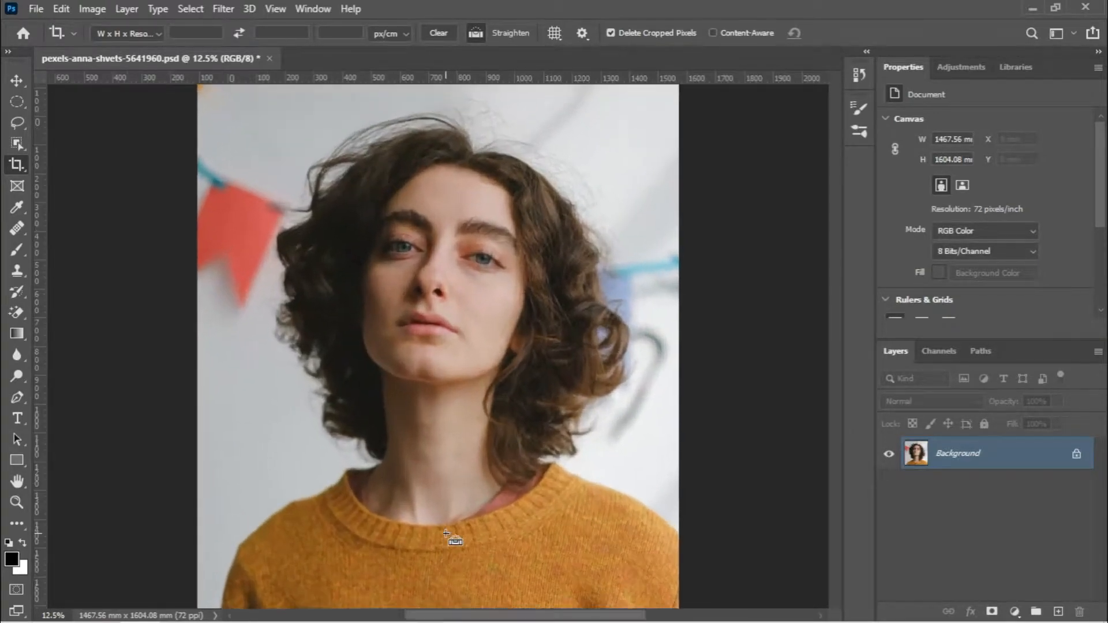
key(ctrl+minus)
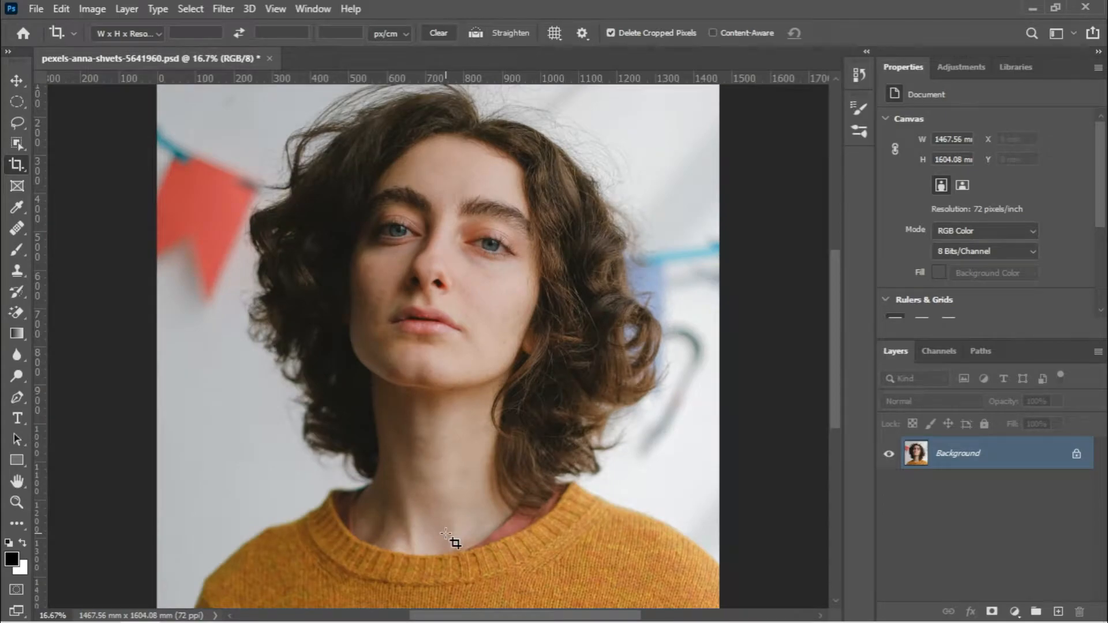
drag(443, 445, 445, 448)
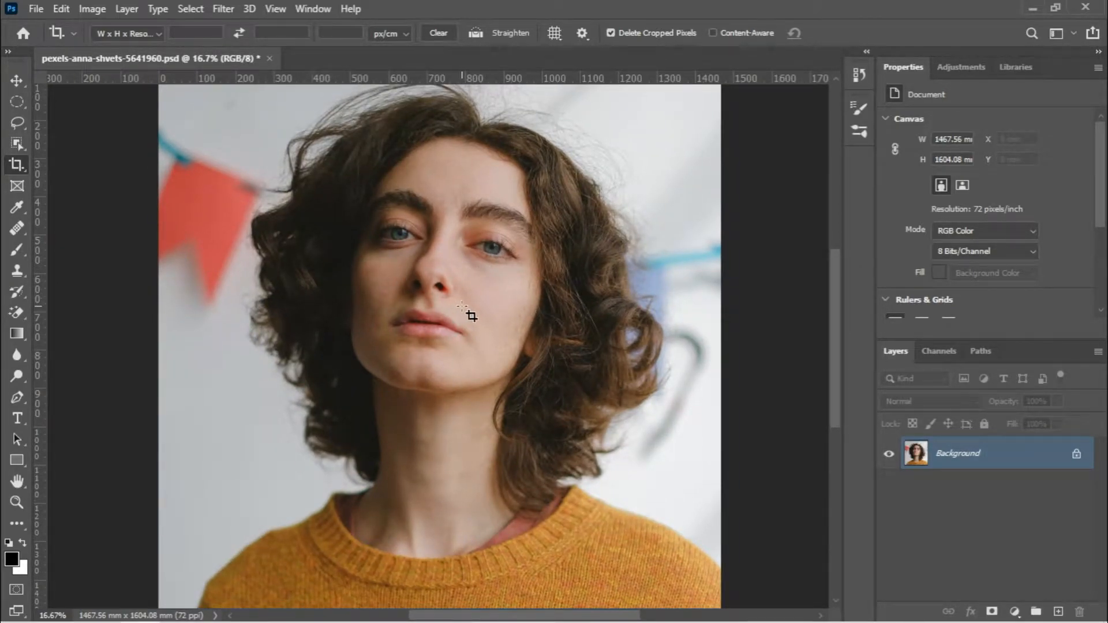
Duplicate the Background layer
right_click(973, 457)
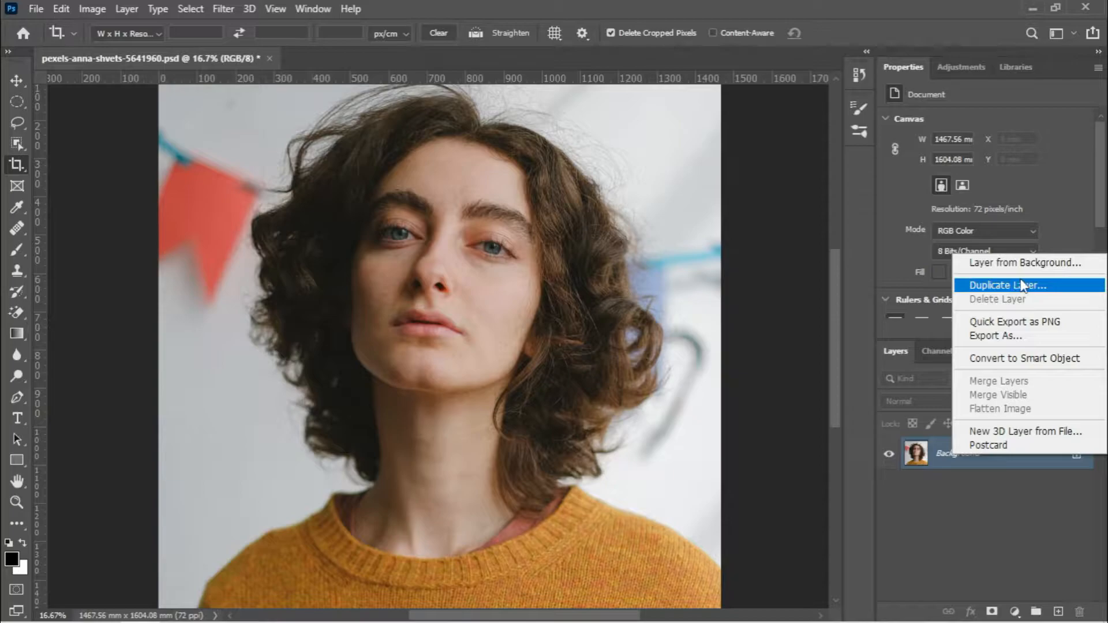
click(1011, 486)
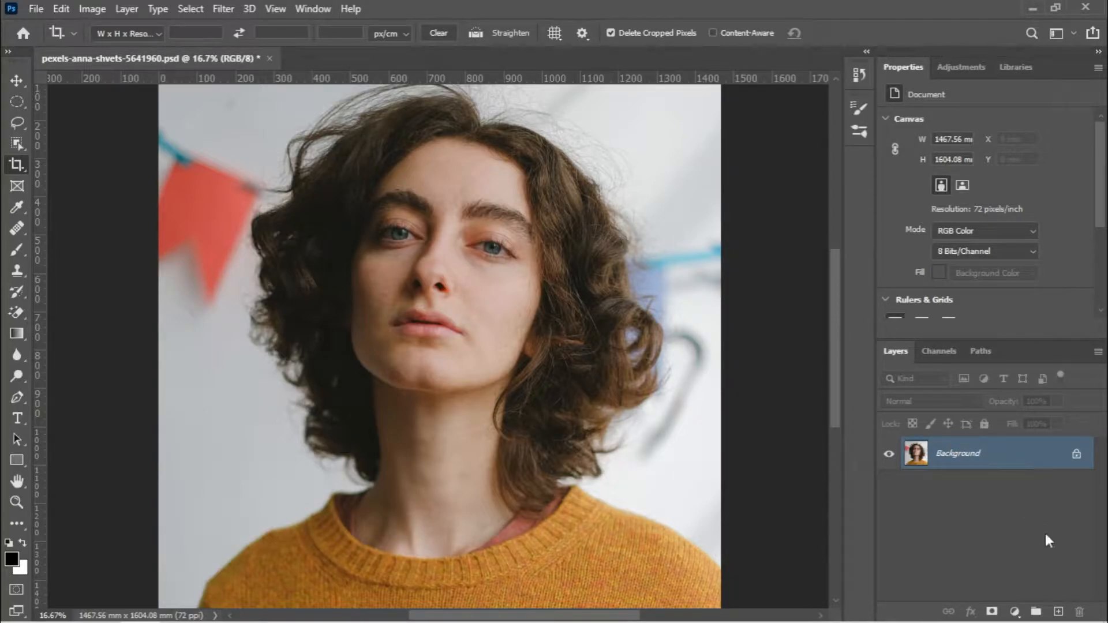
drag(1020, 463, 1060, 611)
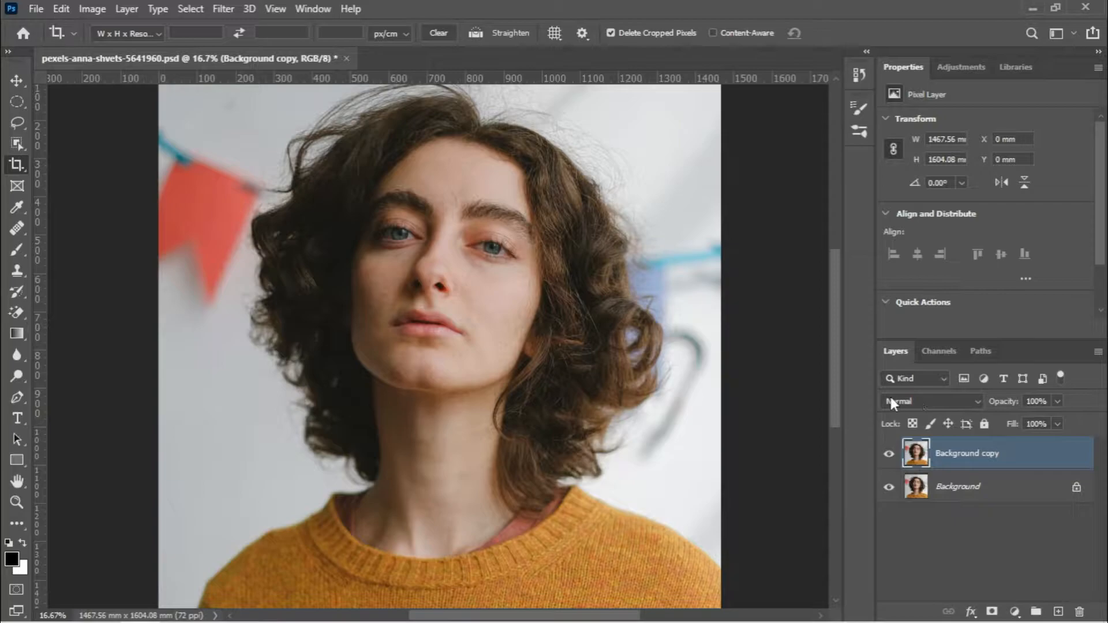
Set the copied layer's blend mode to Vivid Light and invert its colours
click(926, 400)
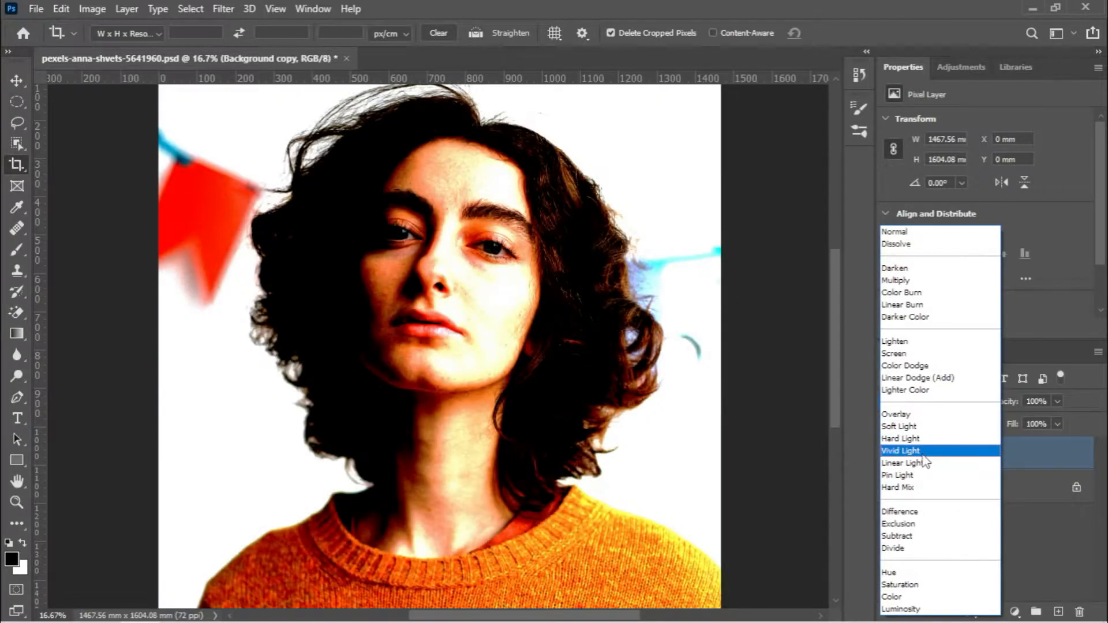
click(924, 459)
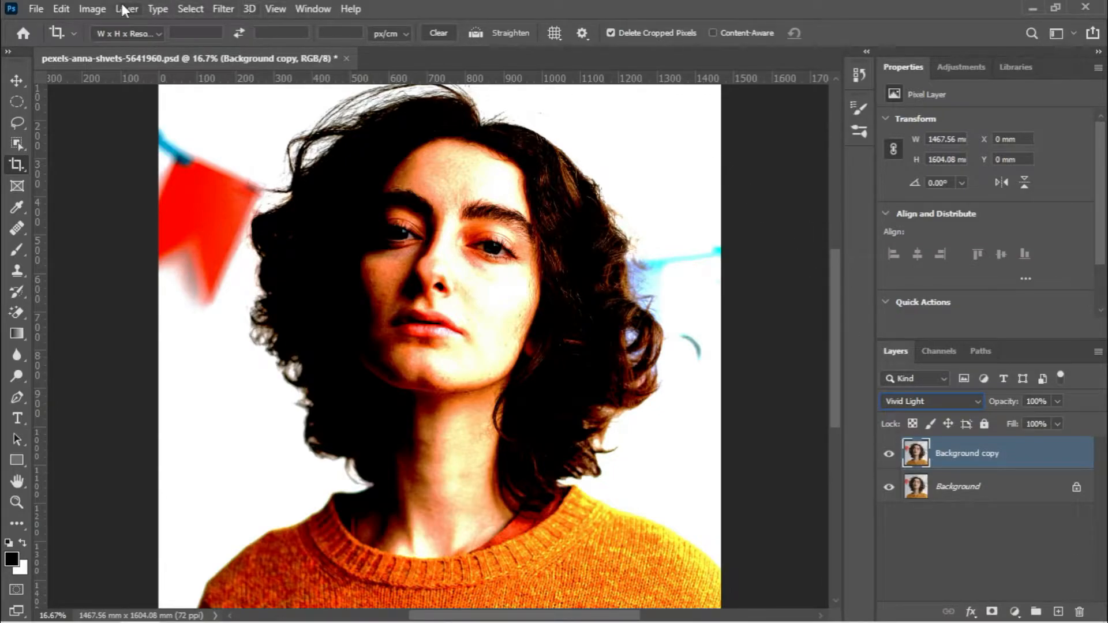
click(93, 8)
mouse_move(111, 58)
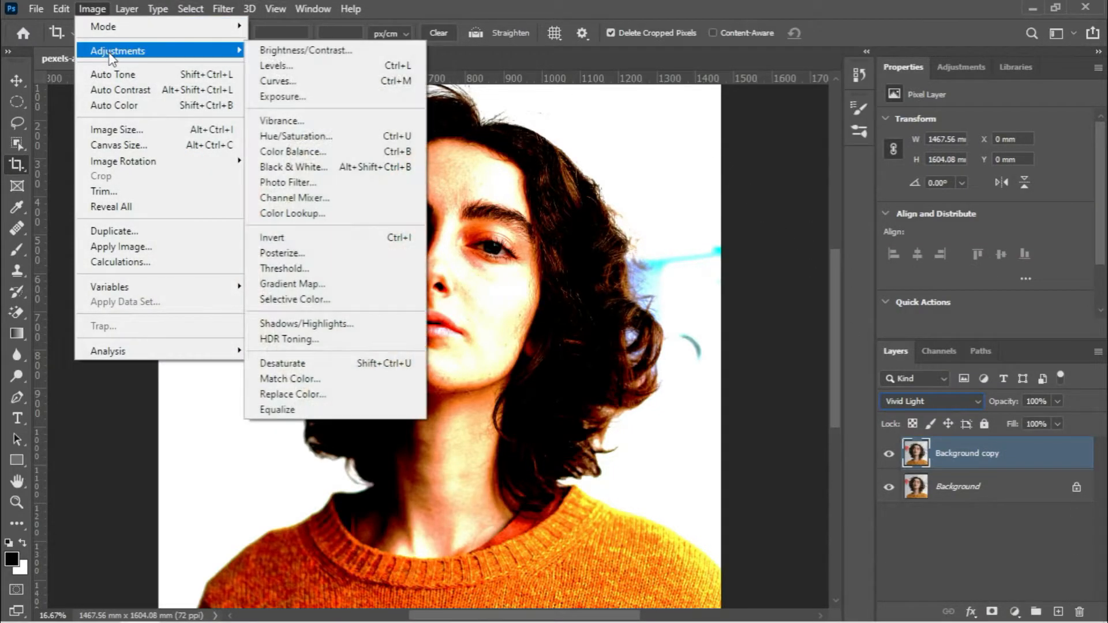
click(395, 248)
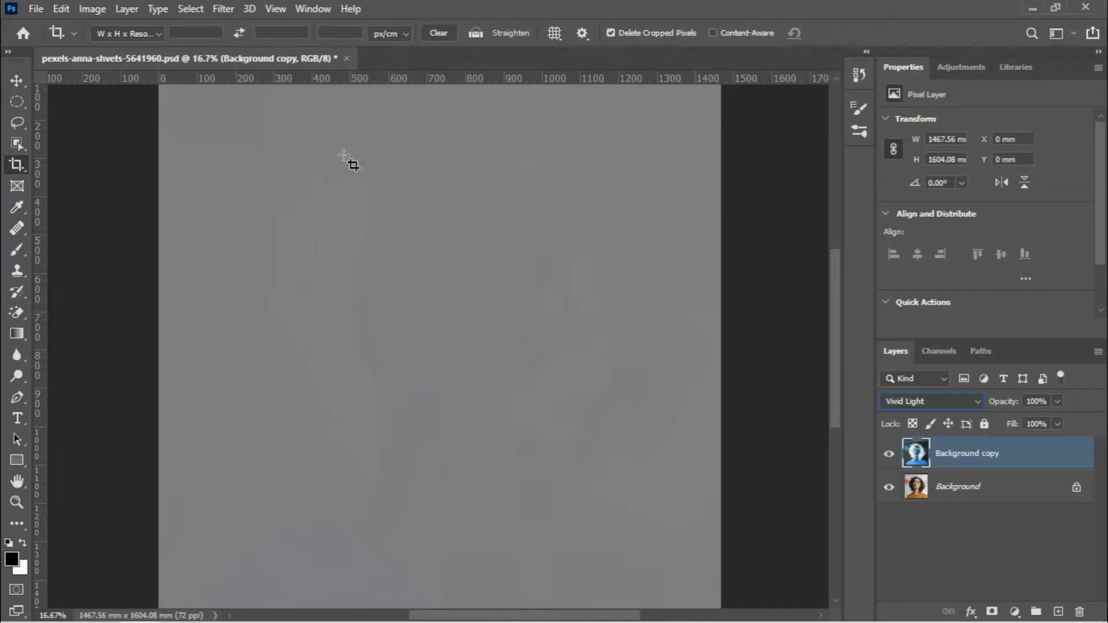
Apply a High Pass filter with a 24-pixel radius to the inverted copy layer
click(222, 9)
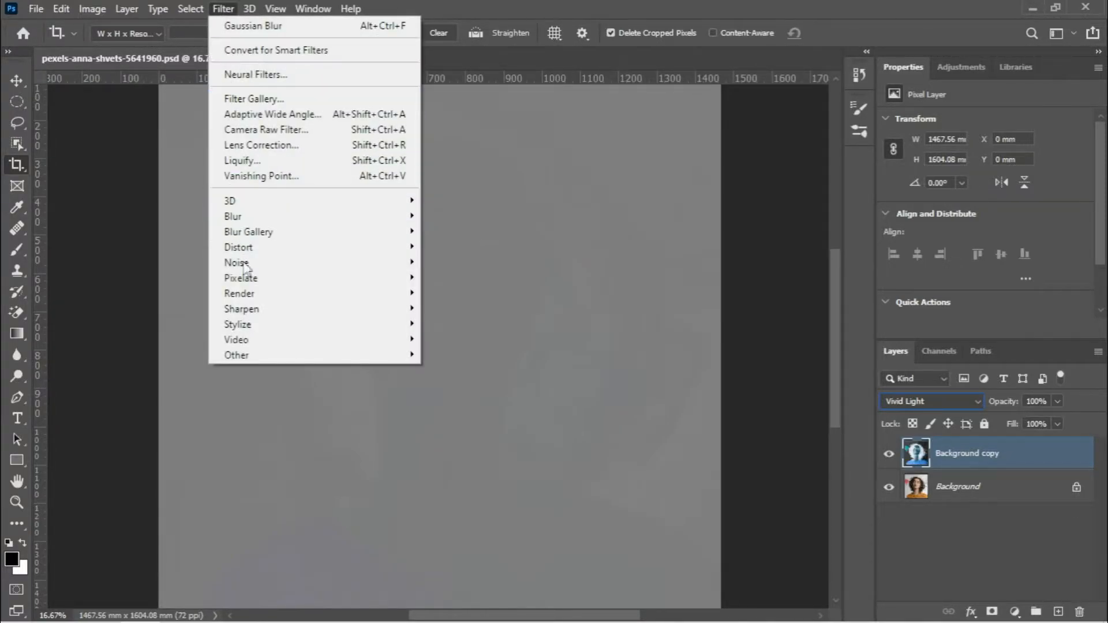
mouse_move(277, 356)
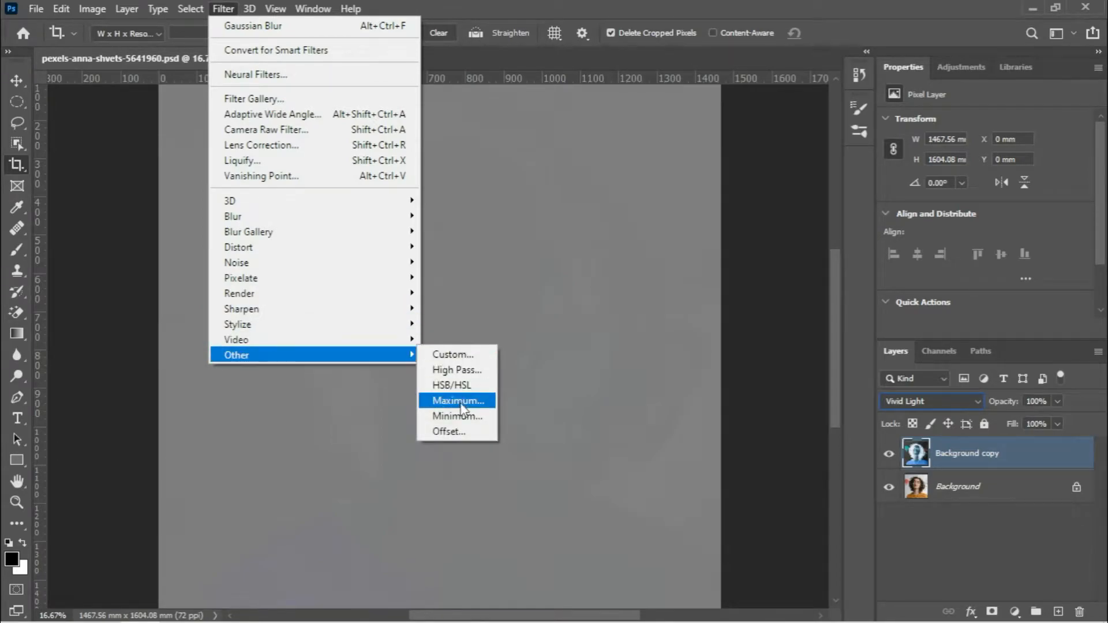
click(466, 372)
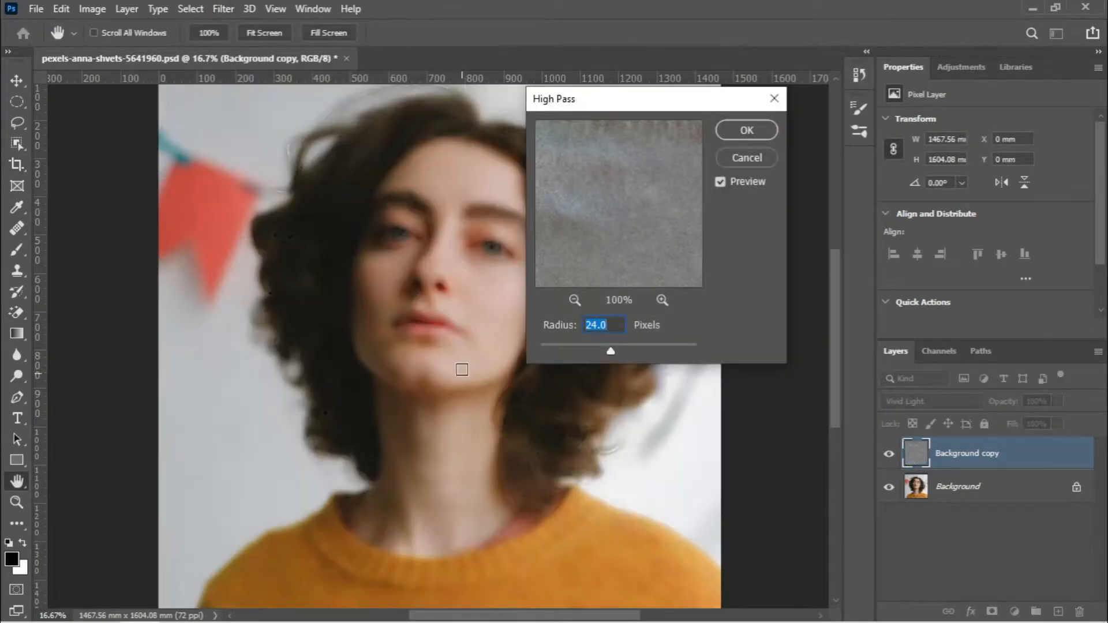
drag(596, 102, 698, 101)
drag(711, 355, 715, 356)
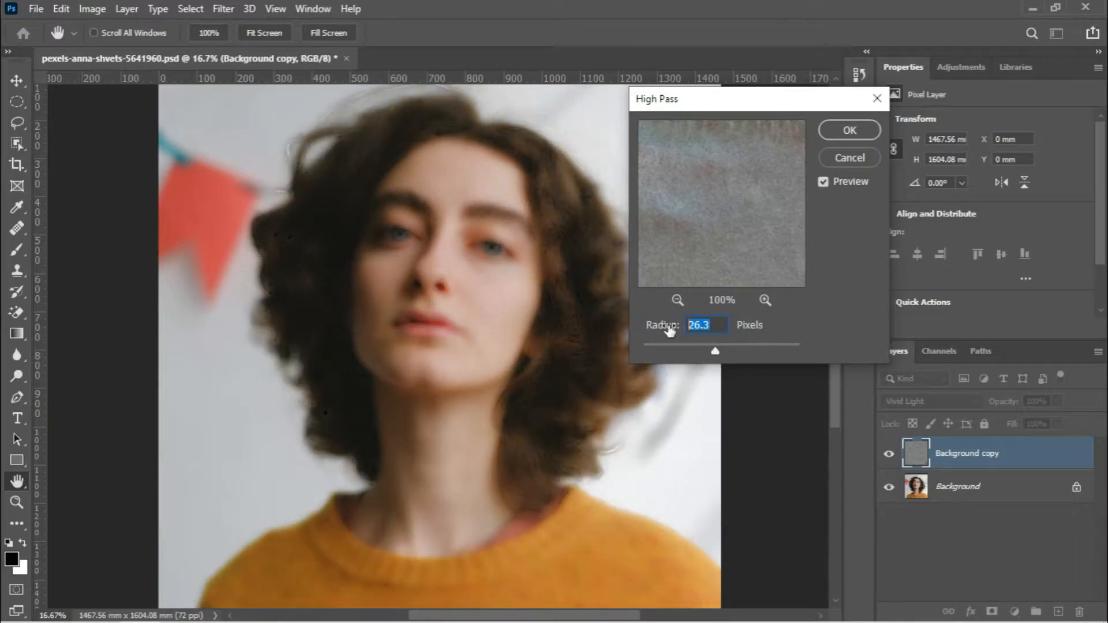
text(24)
key(Return)
key(c)
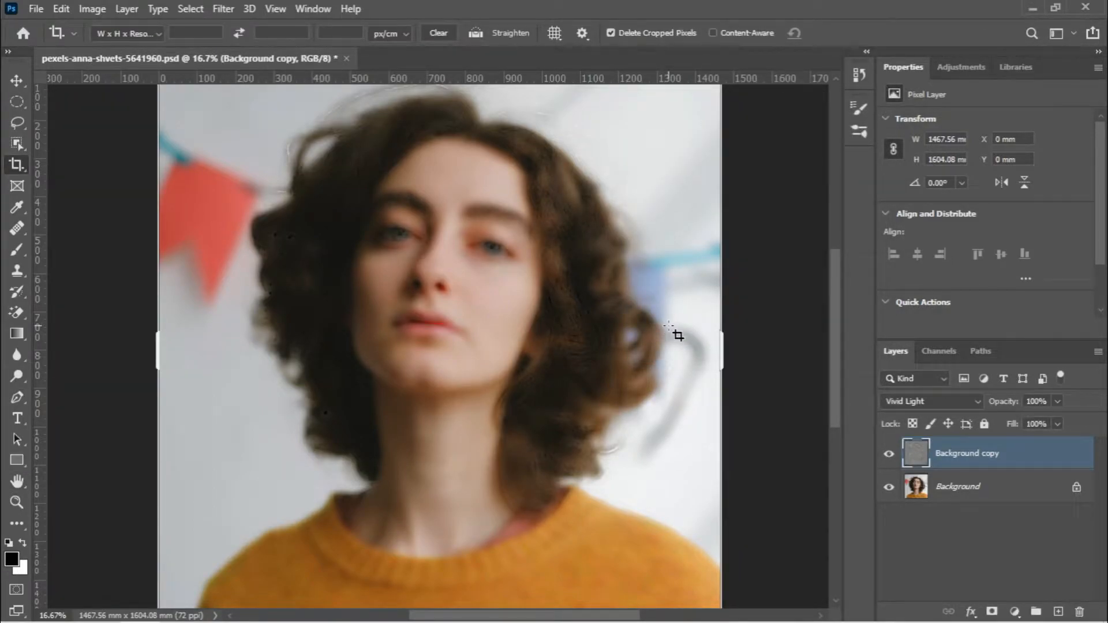
Apply a Gaussian Blur with a 2.0-pixel radius to the copy layer
click(9, 83)
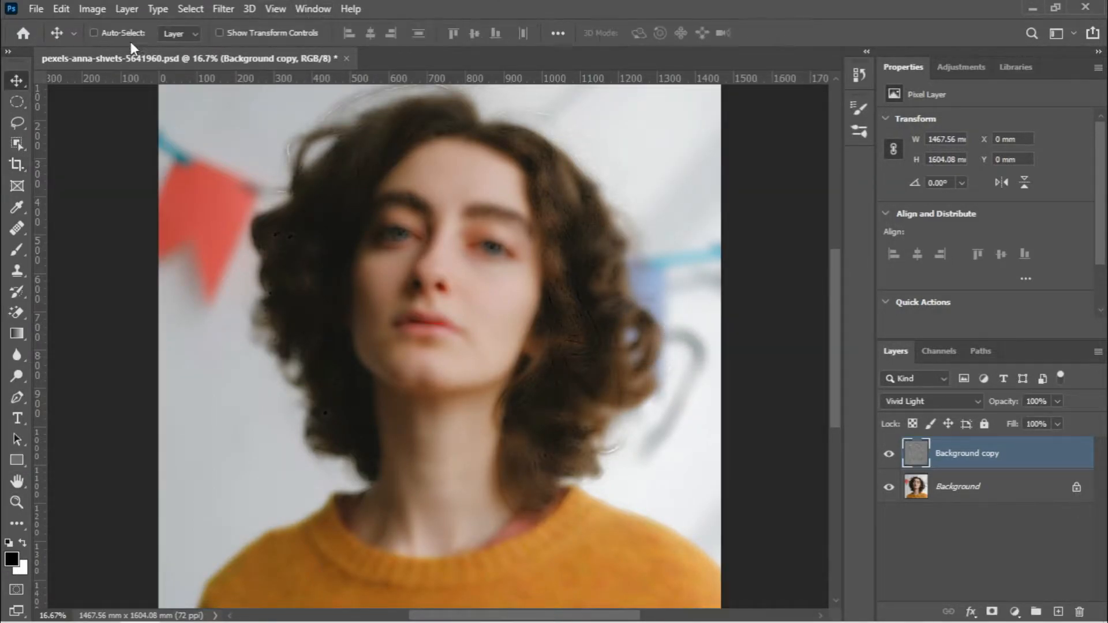
click(224, 11)
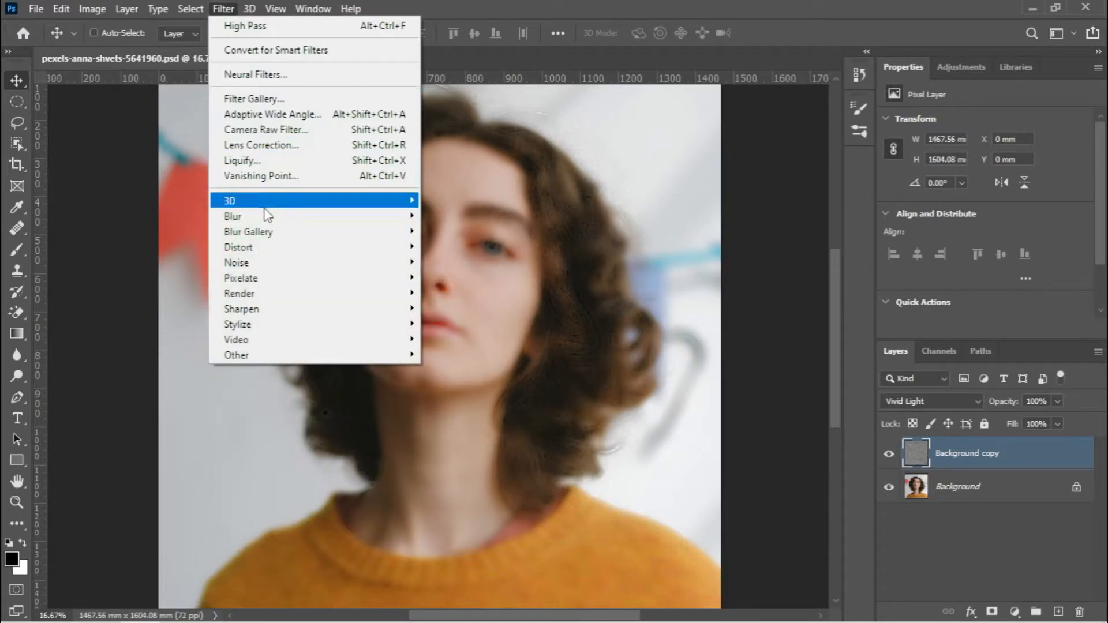
mouse_move(267, 217)
click(467, 278)
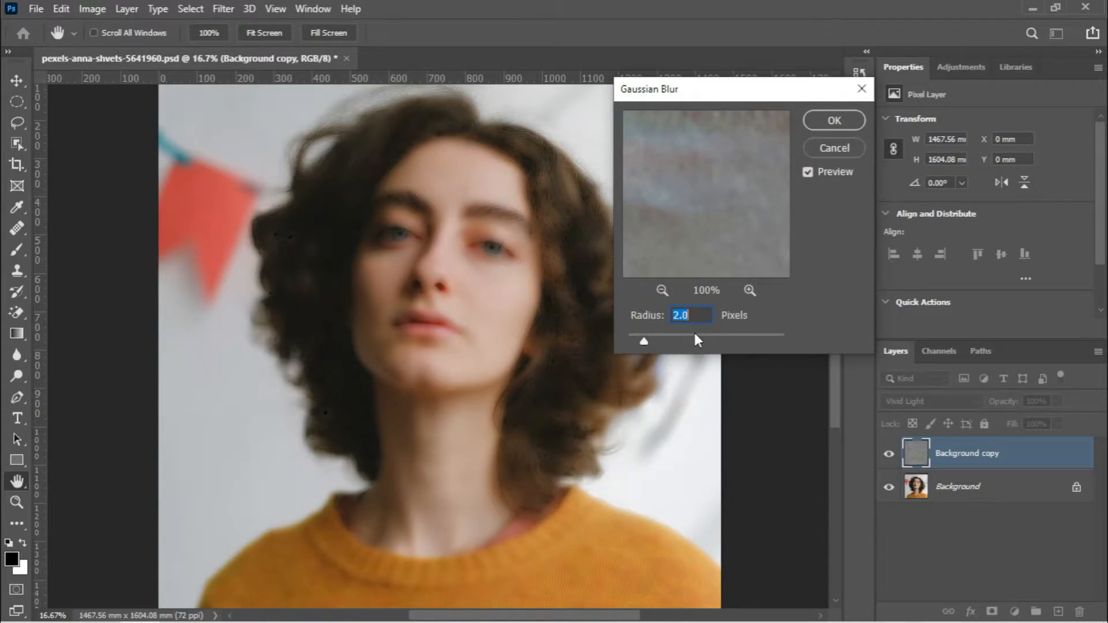
click(820, 128)
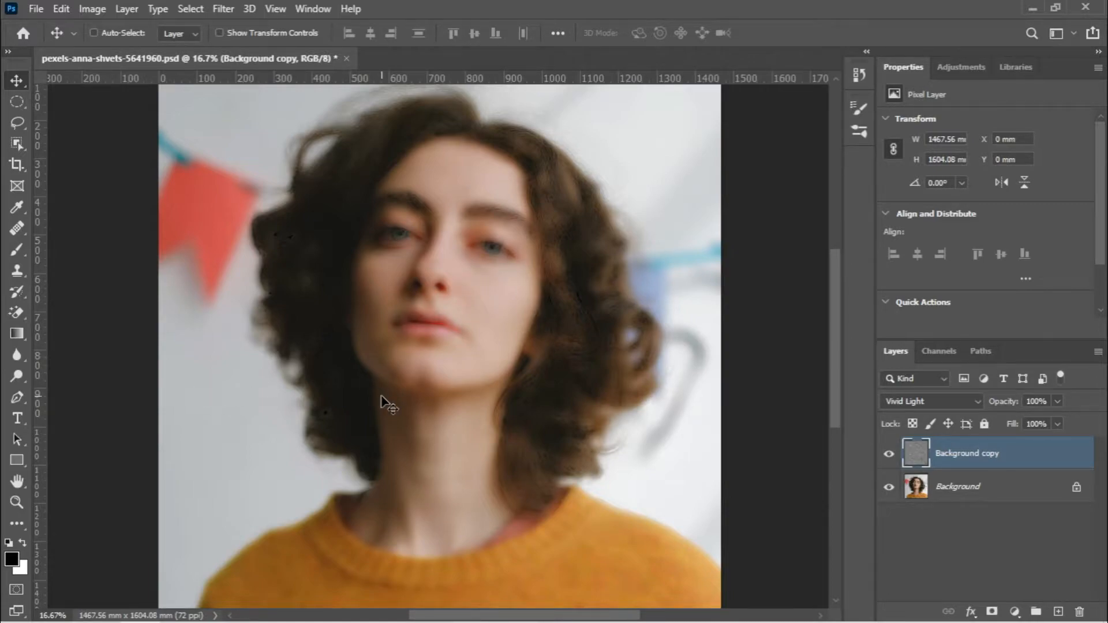
Add a black layer mask to the copy layer and choose the Soft Round brush with white as foreground
alt+click(992, 613)
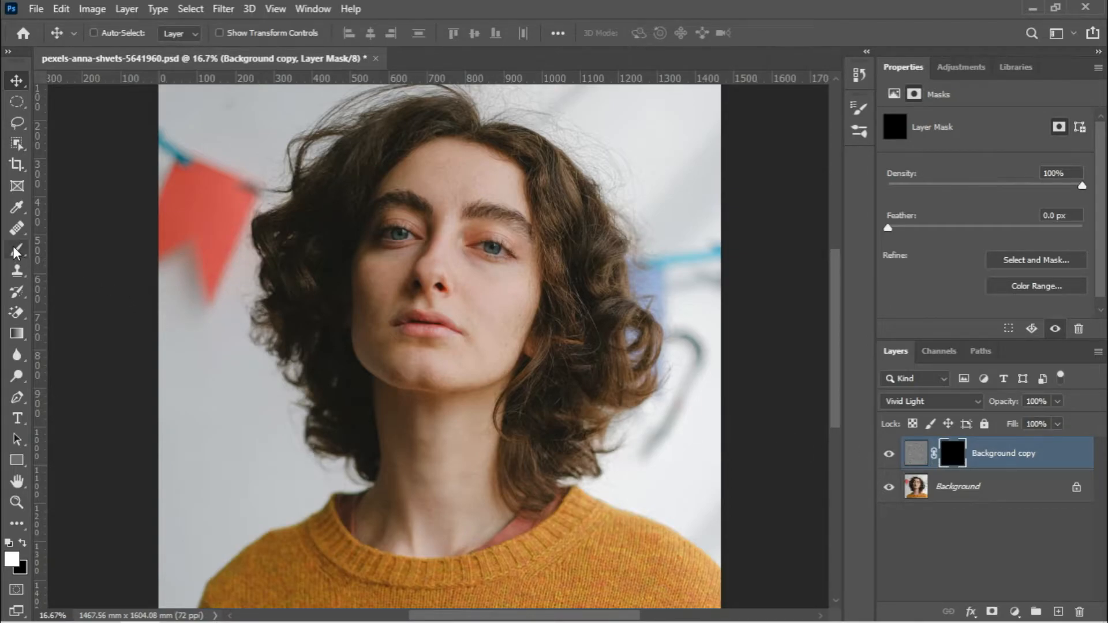
drag(17, 249, 56, 252)
click(56, 250)
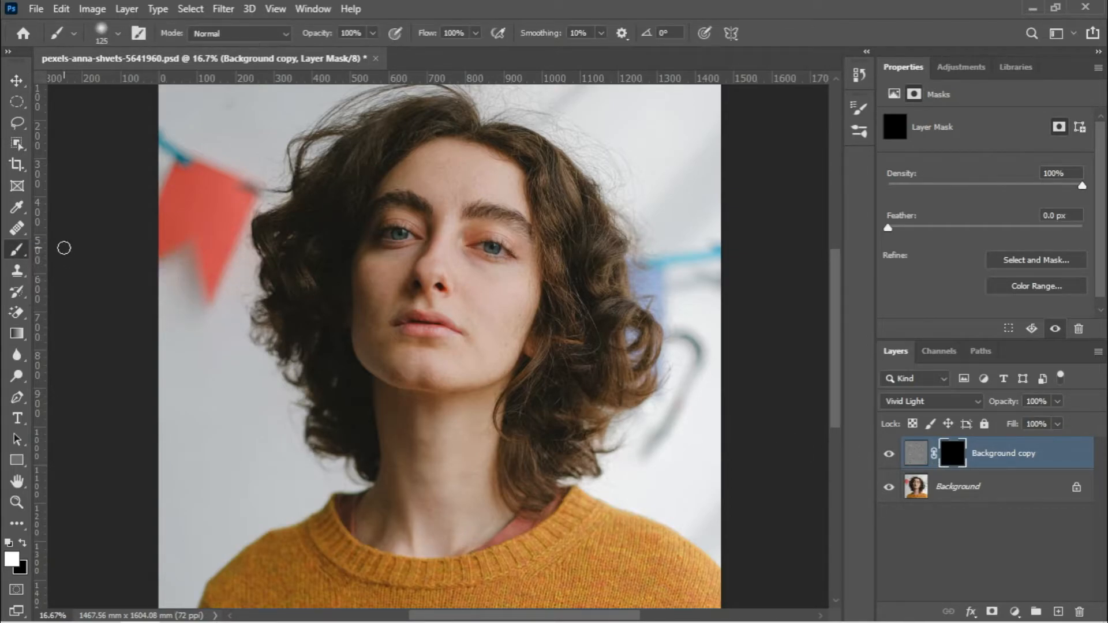
click(117, 33)
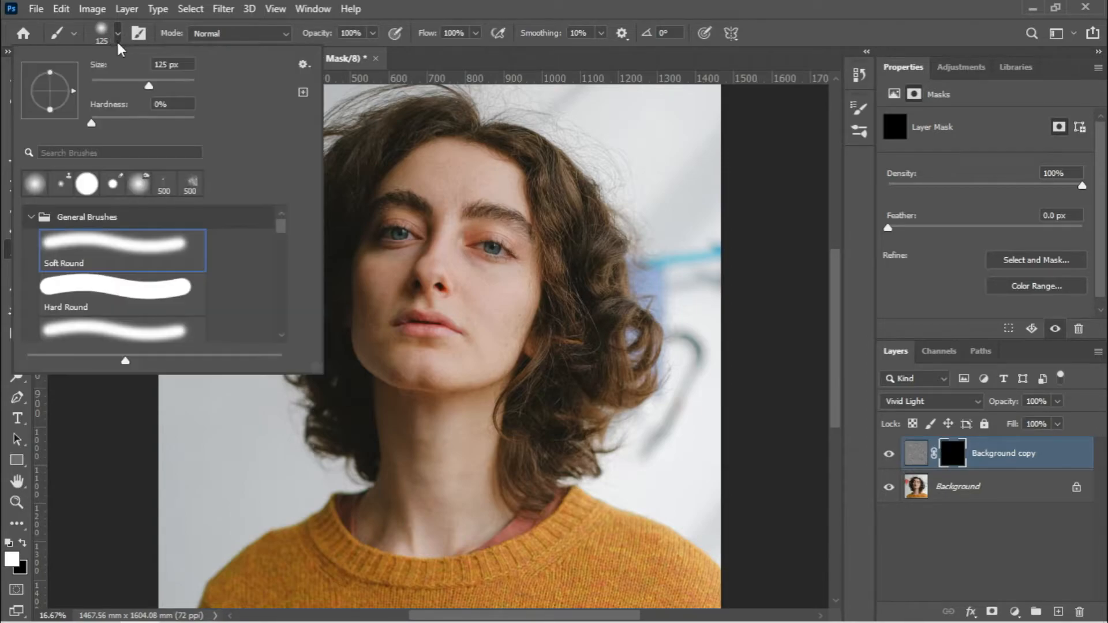
click(115, 249)
click(407, 7)
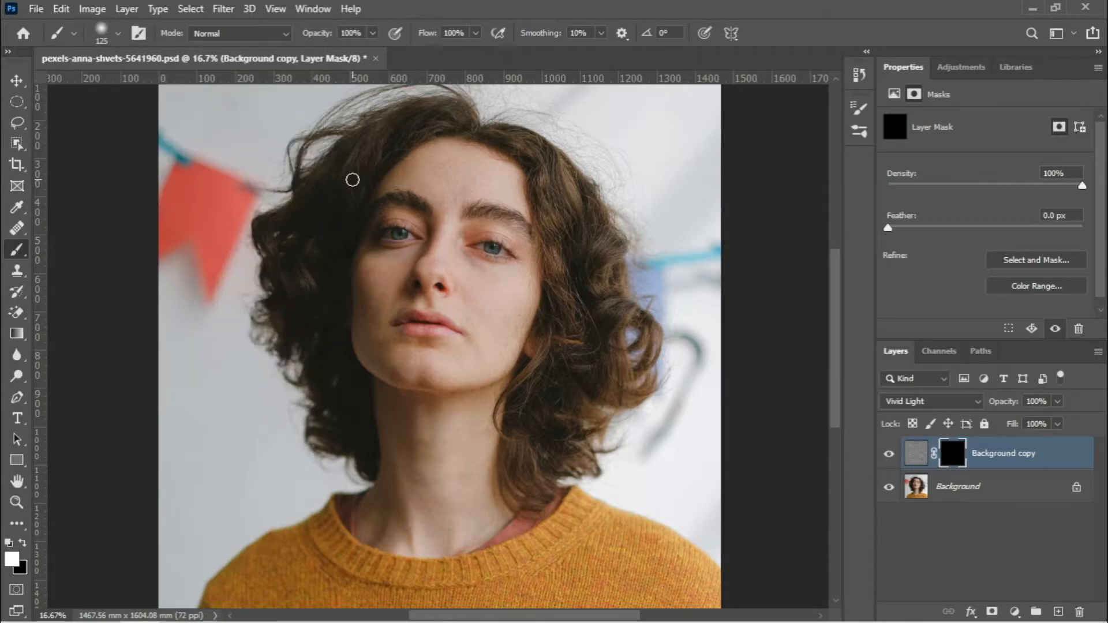
Set the brush to 300 px with 62% opacity and 65% flow for retouching the face
key(bracketright)
key(bracketright)
key(bracketright)
key(bracketright)
key(bracketright)
key(ctrl+plus)
key(ctrl+plus)
drag(519, 198, 487, 376)
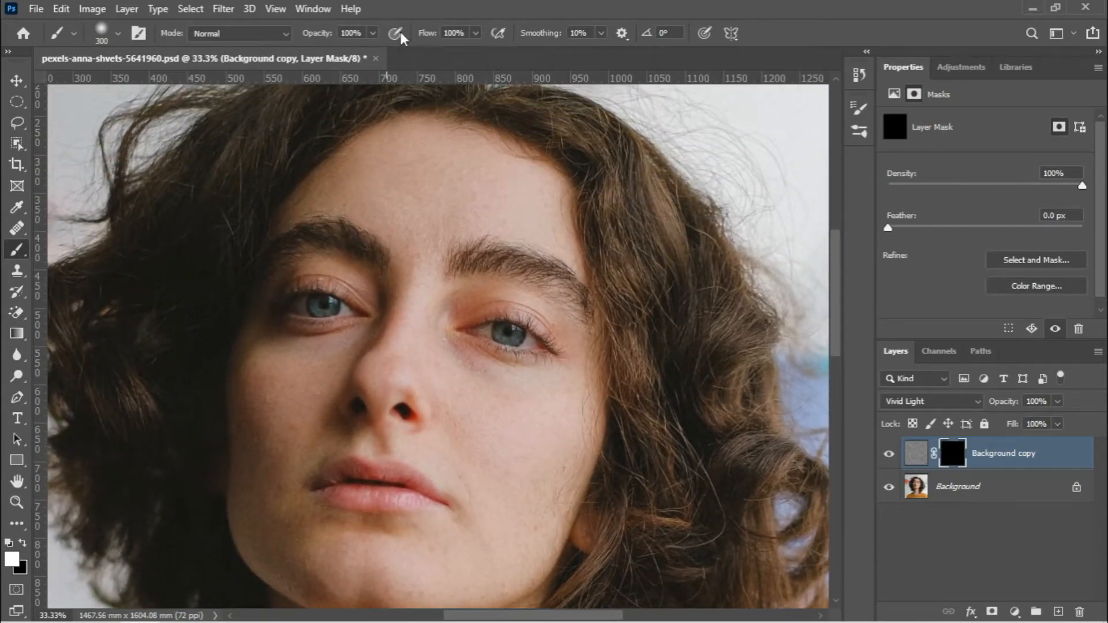
click(373, 33)
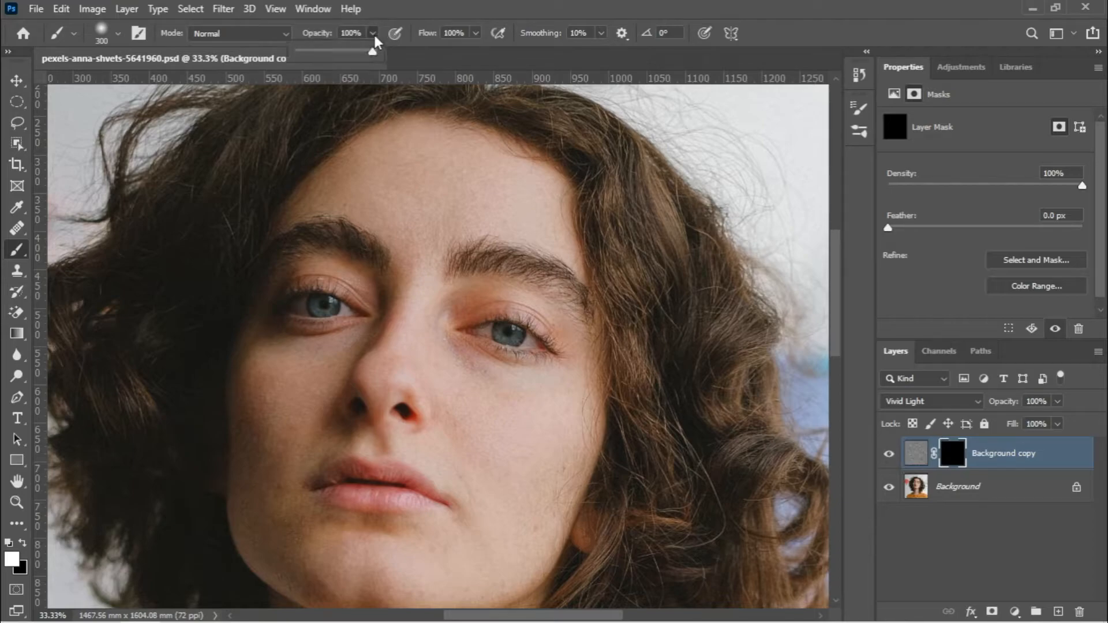
click(475, 33)
drag(457, 53, 446, 50)
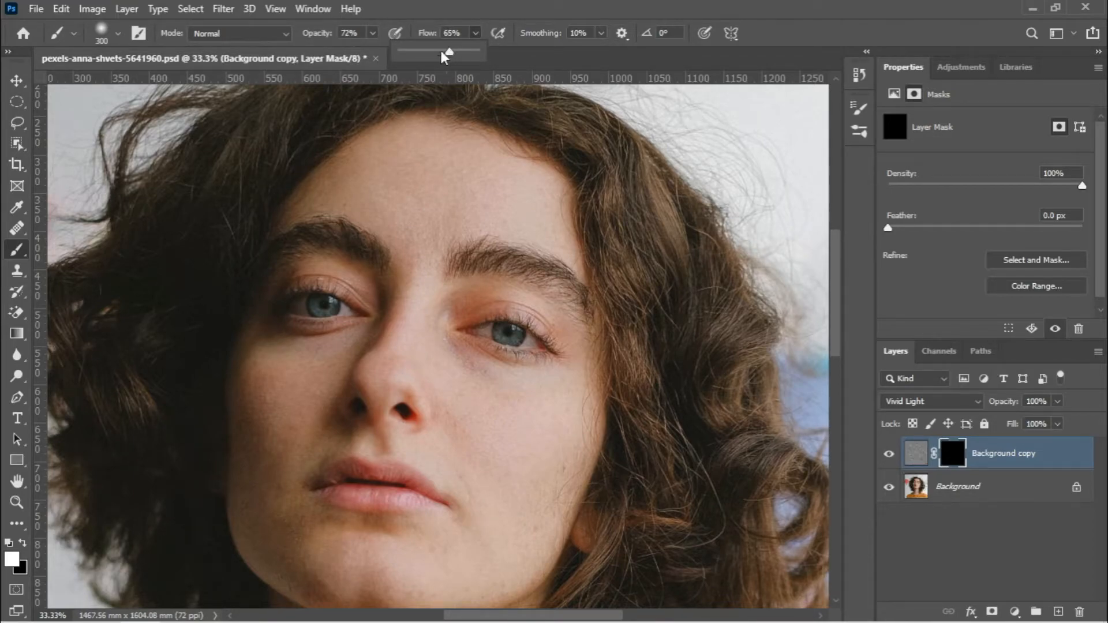
click(373, 33)
drag(365, 51, 365, 51)
Paint white on the mask over the forehead to smooth its skin, reducing the brush to 175 px
mouse_move(433, 191)
mouse_down()
mouse_move(406, 196)
mouse_move(454, 176)
mouse_move(413, 176)
mouse_move(452, 183)
mouse_move(425, 178)
mouse_move(443, 152)
mouse_move(415, 194)
mouse_up()
key(bracketleft)
key(bracketleft)
key(bracketleft)
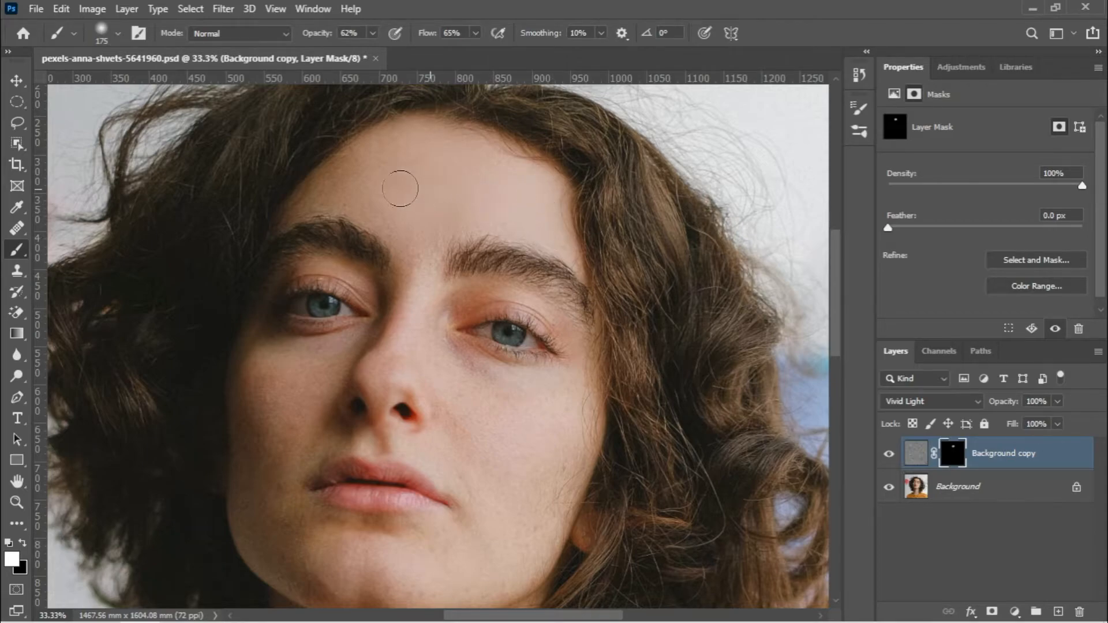
Reduce the brush to 125 px and paint the mask over the skin beside the nose, below the eyes and on the cheek
key(bracketleft)
key(bracketleft)
mouse_move(471, 304)
mouse_down()
mouse_move(560, 325)
mouse_move(568, 381)
mouse_move(532, 399)
mouse_move(437, 359)
mouse_up()
mouse_move(265, 351)
mouse_down()
mouse_move(258, 413)
mouse_move(283, 397)
mouse_up()
Paint white on the mask over the lower face, covering both cheeks and the nose area
key(space)
drag(296, 462, 292, 297)
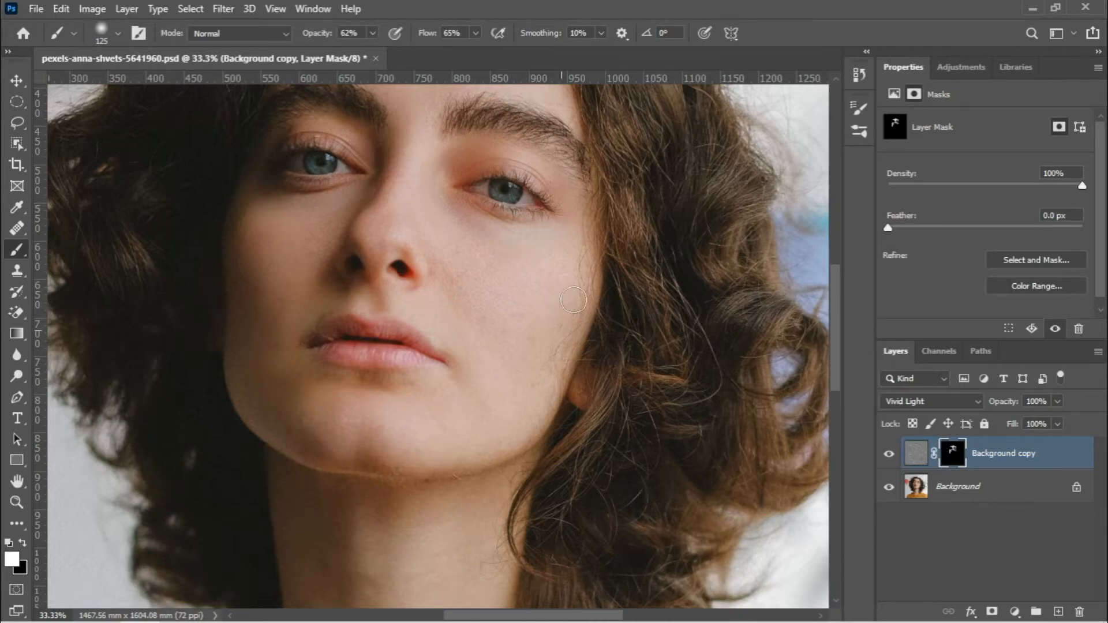
drag(501, 327, 458, 262)
mouse_move(375, 217)
mouse_down()
mouse_move(332, 252)
mouse_move(319, 215)
mouse_move(314, 291)
mouse_up()
Reduce the brush to 80 px and paint the mask over the small skin areas around the eyes and lips
mouse_move(403, 191)
mouse_down()
mouse_move(440, 371)
mouse_move(433, 292)
mouse_move(403, 289)
mouse_up()
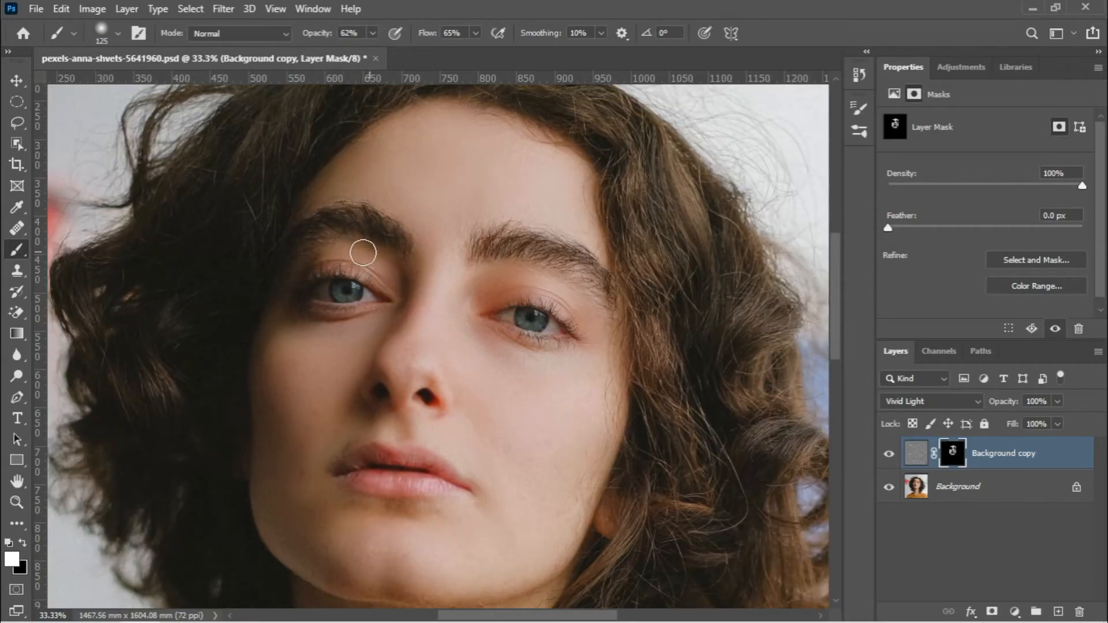
key(bracketleft)
key(bracketleft)
key(bracketleft)
drag(454, 526, 505, 407)
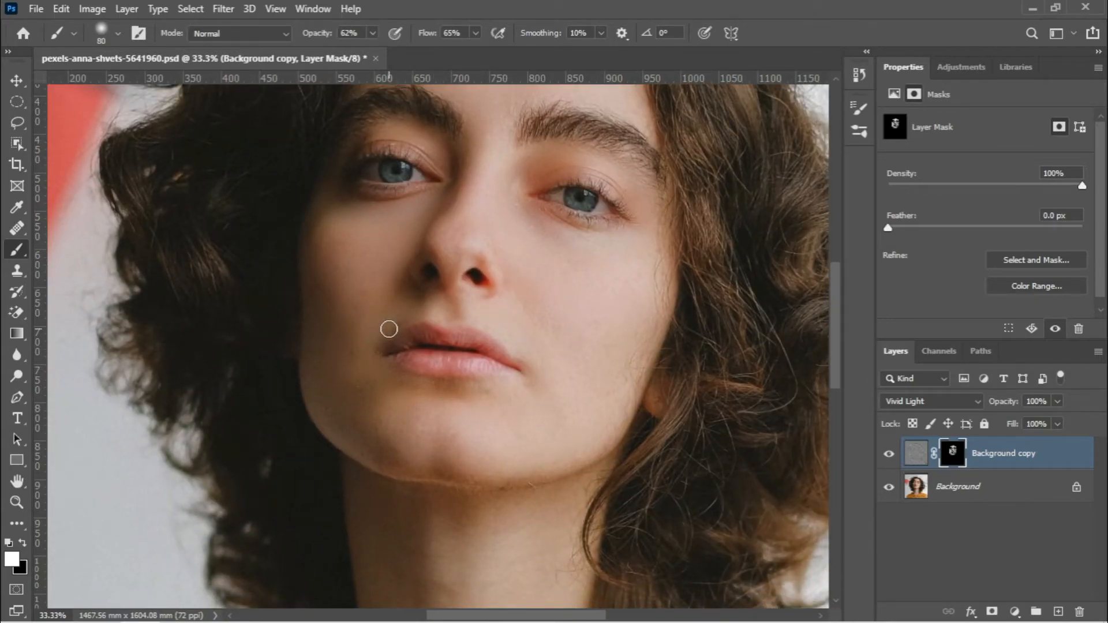
Enlarge the brush to 200 px and paint white on the mask over the neck to smooth its skin
drag(502, 471, 479, 258)
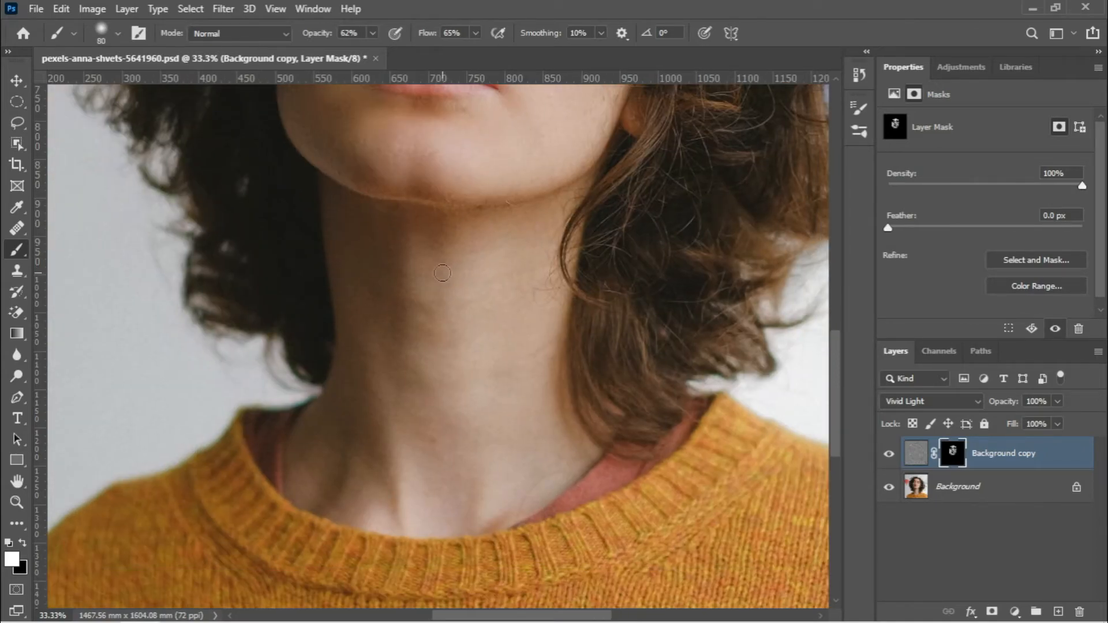
key(bracketright)
key(bracketright)
key(bracketright)
key(bracketright)
drag(487, 178, 491, 315)
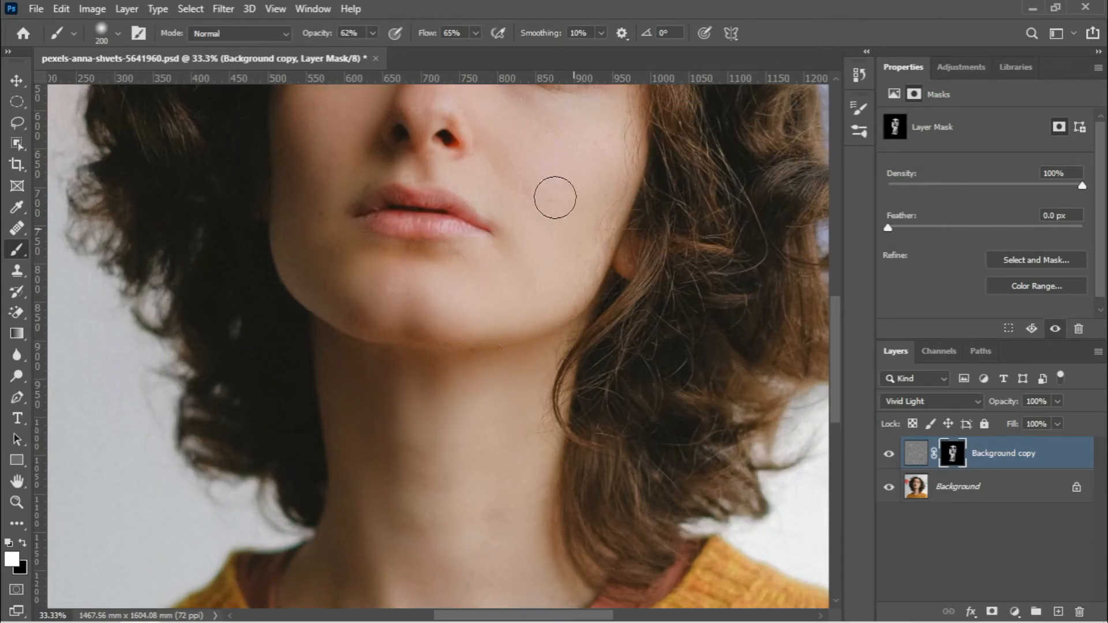
Review the retouched face and the whole portrait, toggling the copy layer's visibility to compare before and after
drag(514, 266, 462, 456)
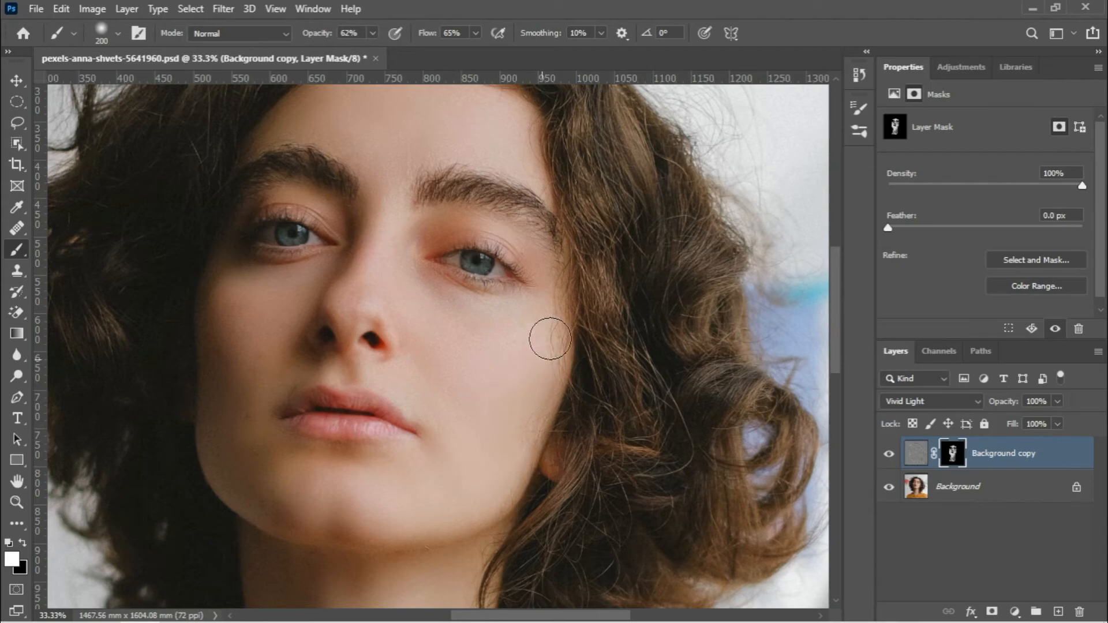
drag(500, 314, 495, 507)
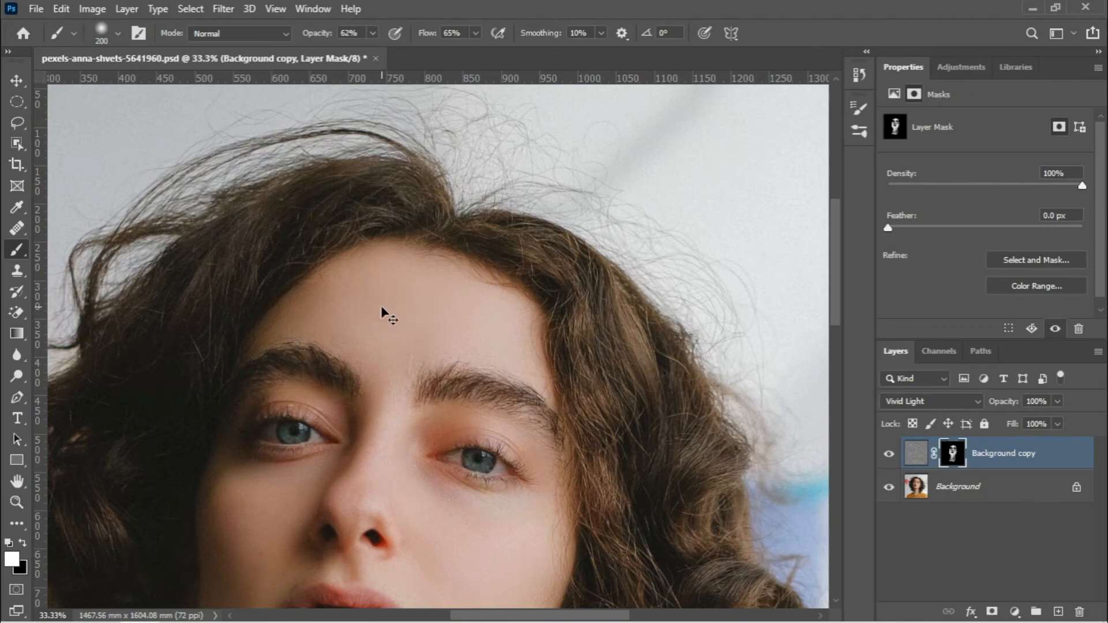
key(ctrl+0)
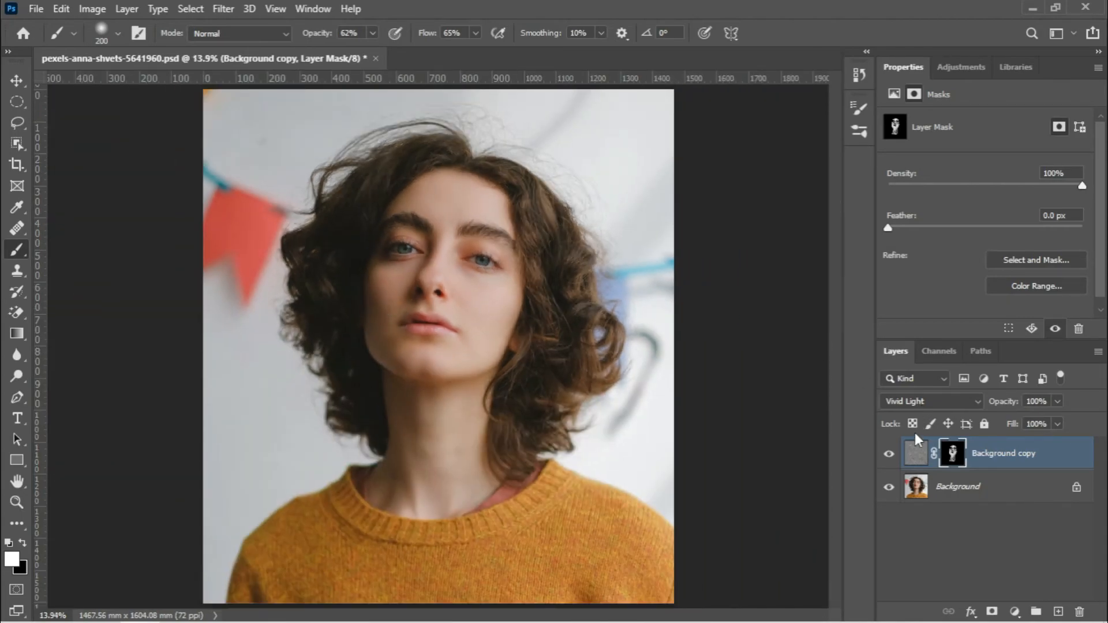
click(889, 456)
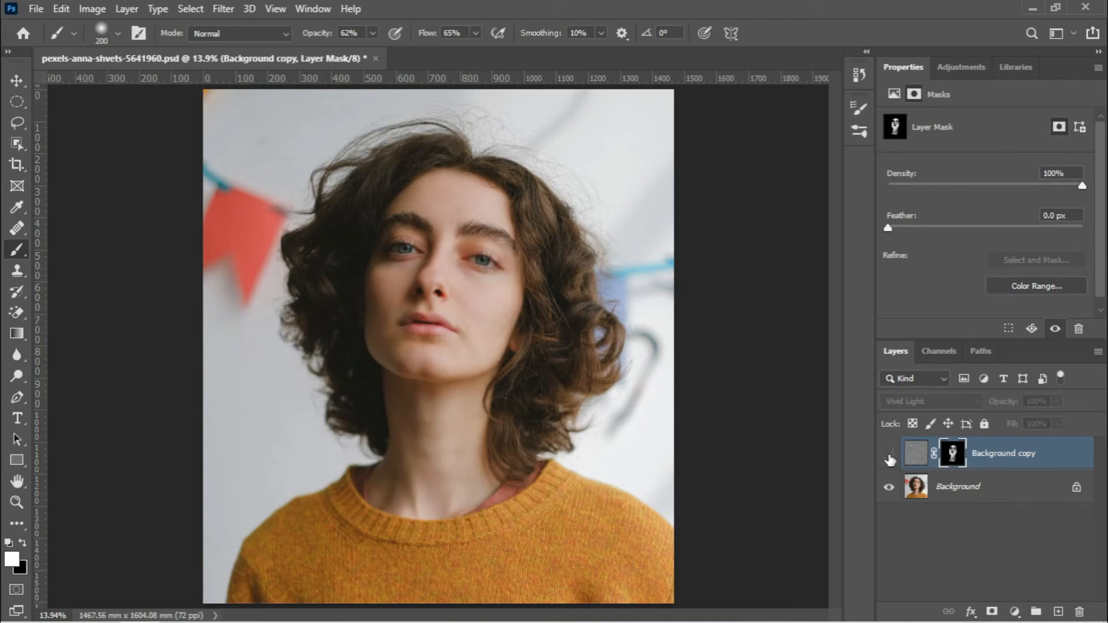
click(889, 456)
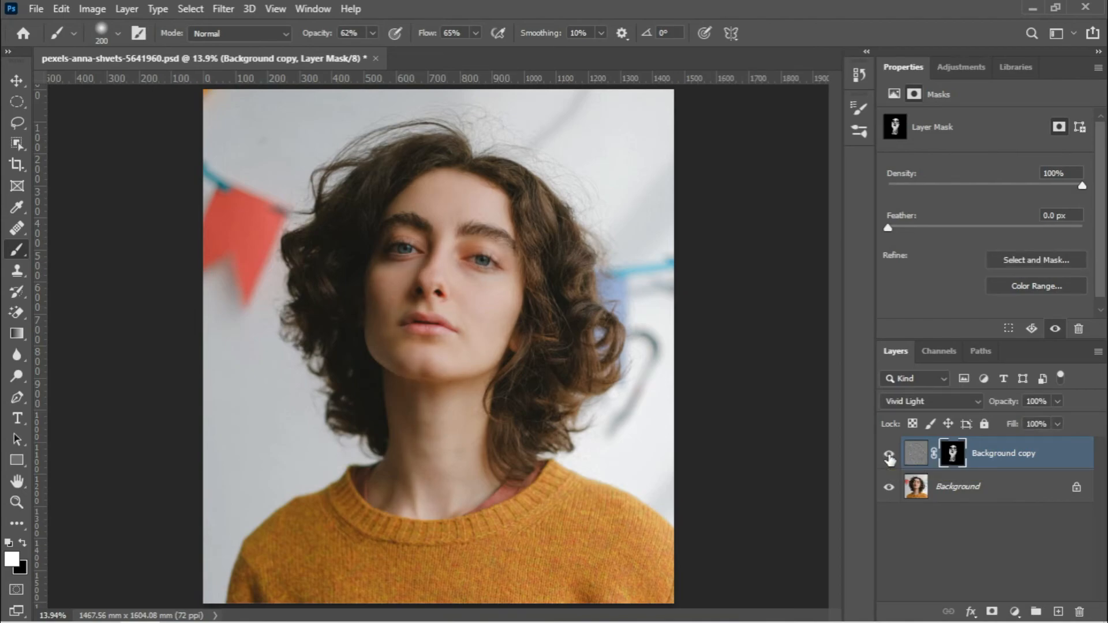